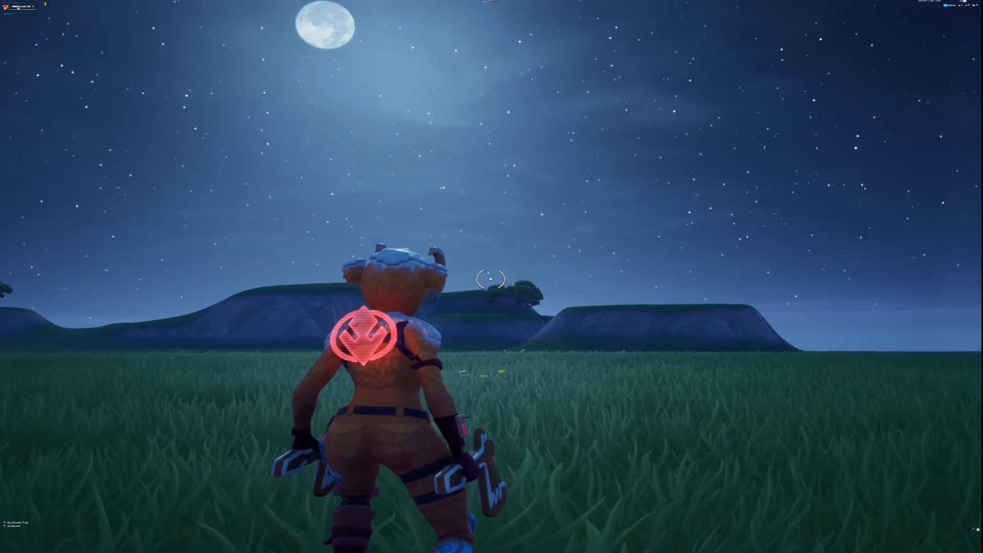
Run forward, build and climb a few ramps, then destroy them and drop back down.
key(w)
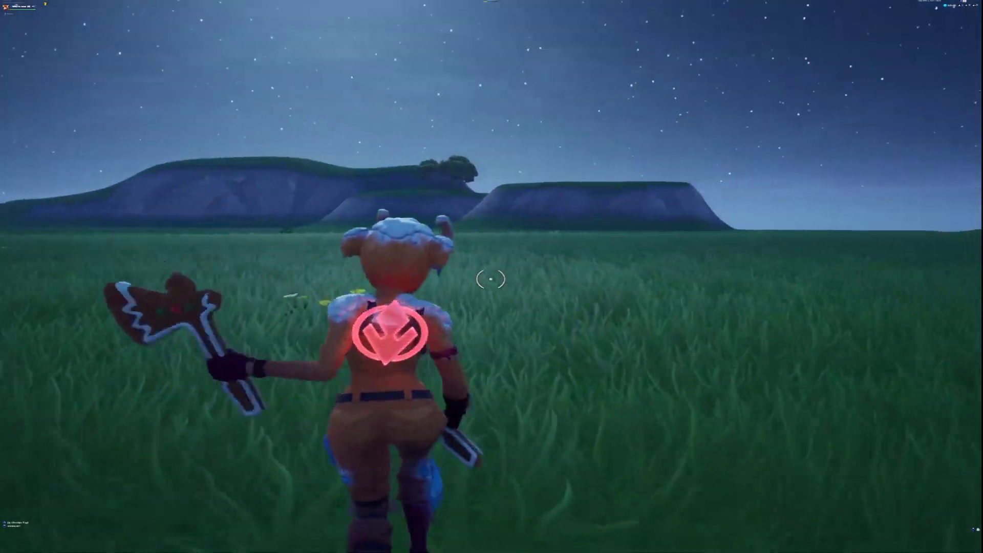
key(w)
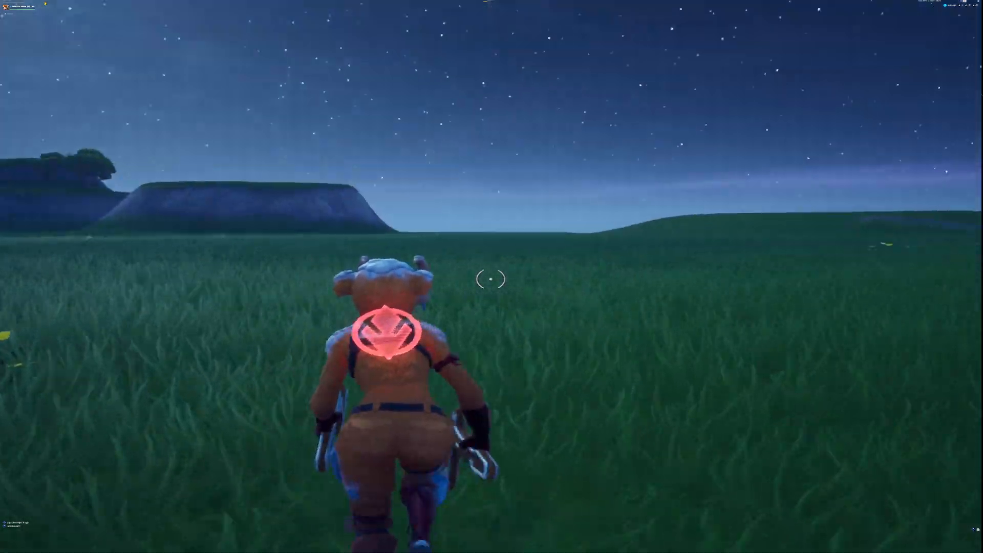
key(F1)
key(w)
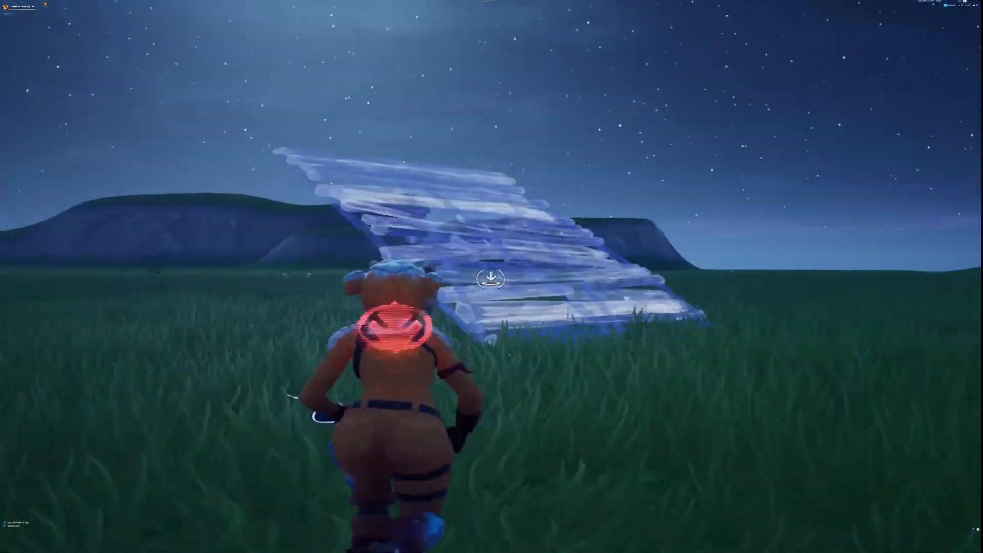
click(491, 278)
key(w)
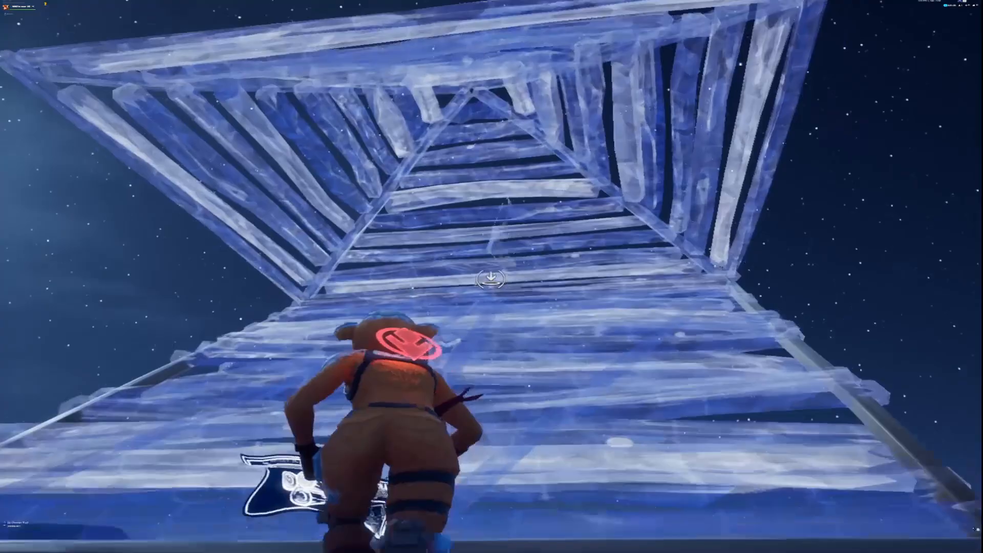
click(491, 279)
key(w)
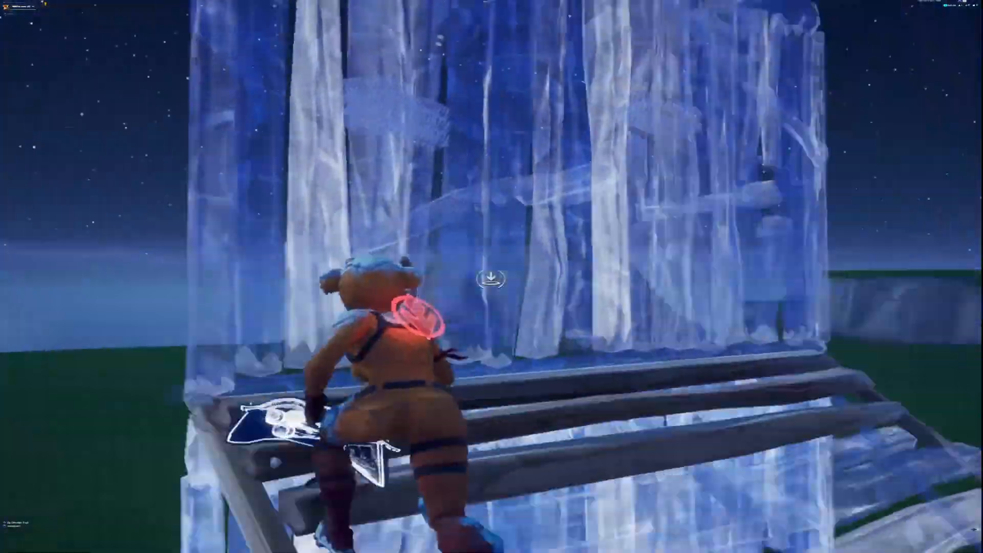
click(491, 279)
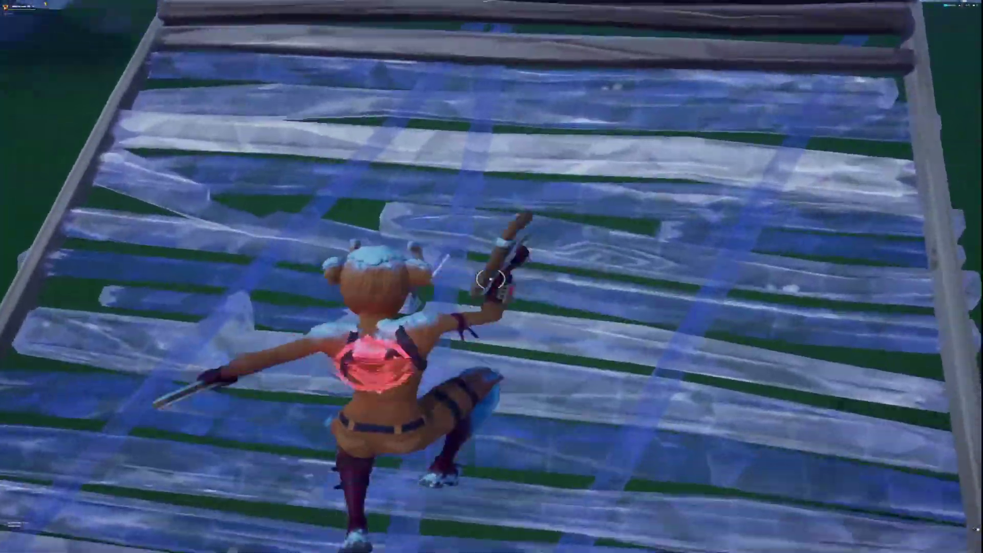
click(491, 278)
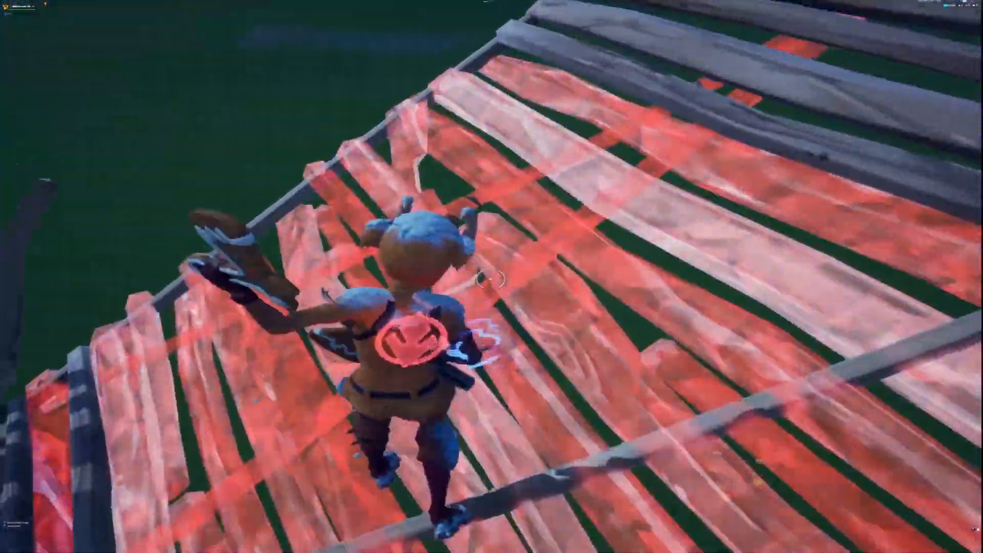
key(w)
key(w)
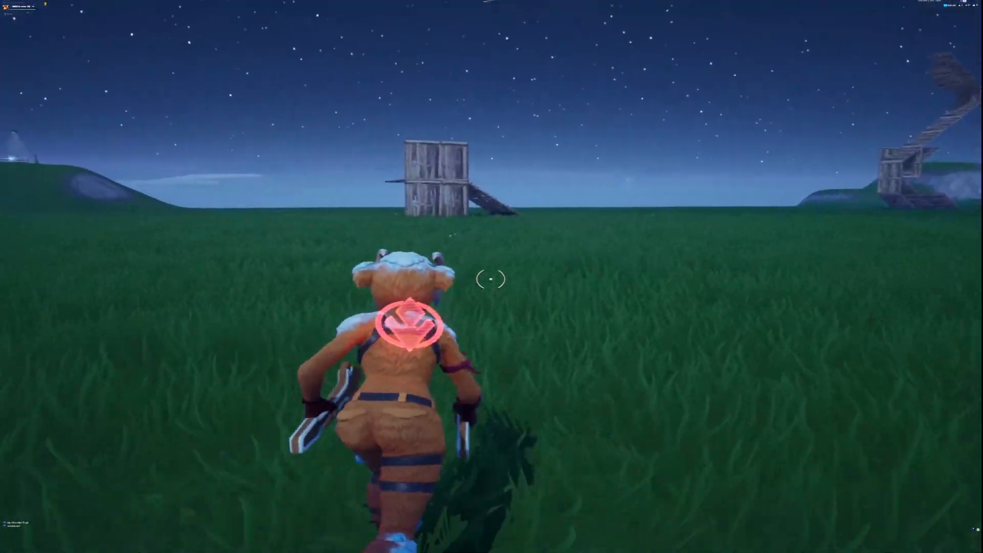
Pick the Assault Rifle from the Creative inventory's Weapons category and equip it.
key(Tab)
key(e)
key(e)
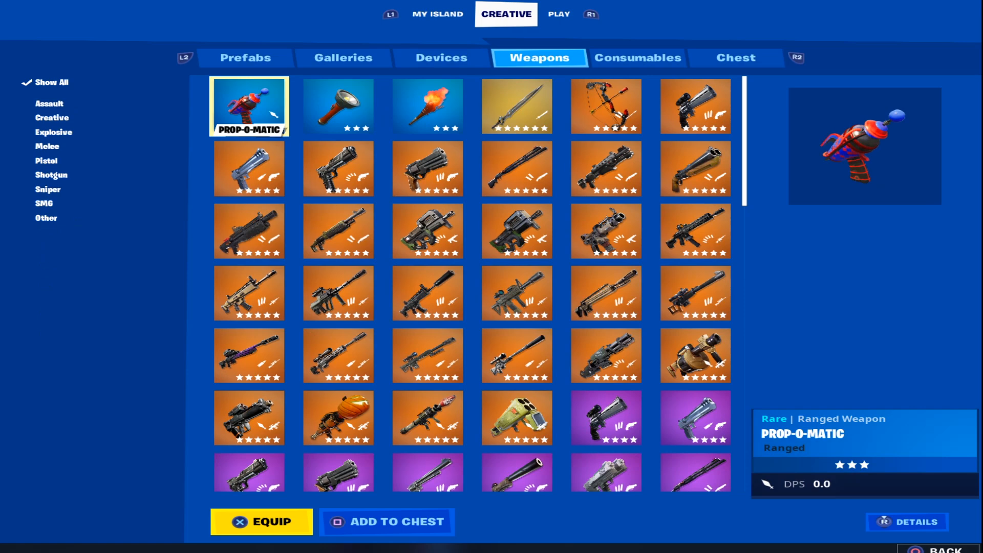
key(Right)
key(Right)
key(Down)
key(Down)
key(Left)
key(Left)
key(Down)
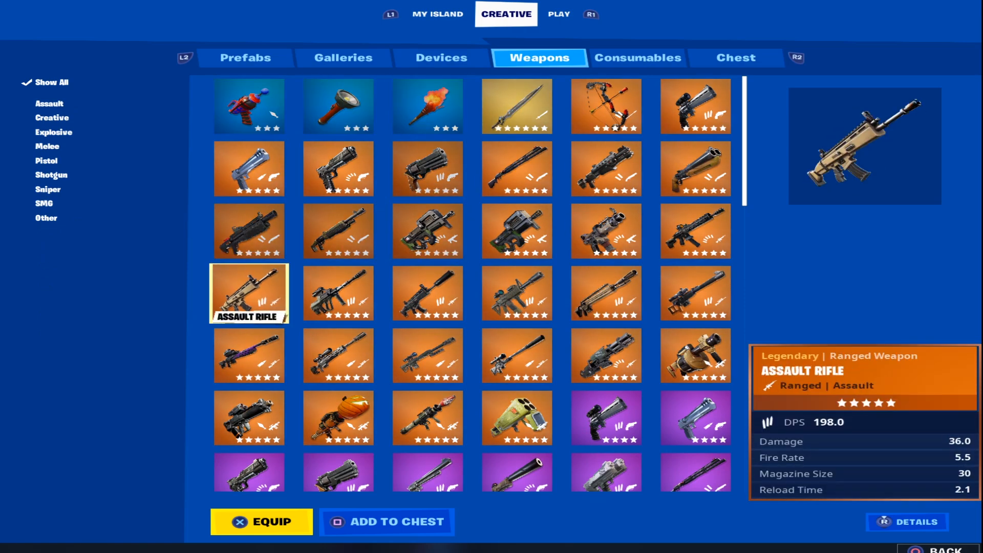
key(Escape)
Aim and fire the assault rifle in a couple of directions, then leave to the desktop.
right_click(491, 277)
click(491, 276)
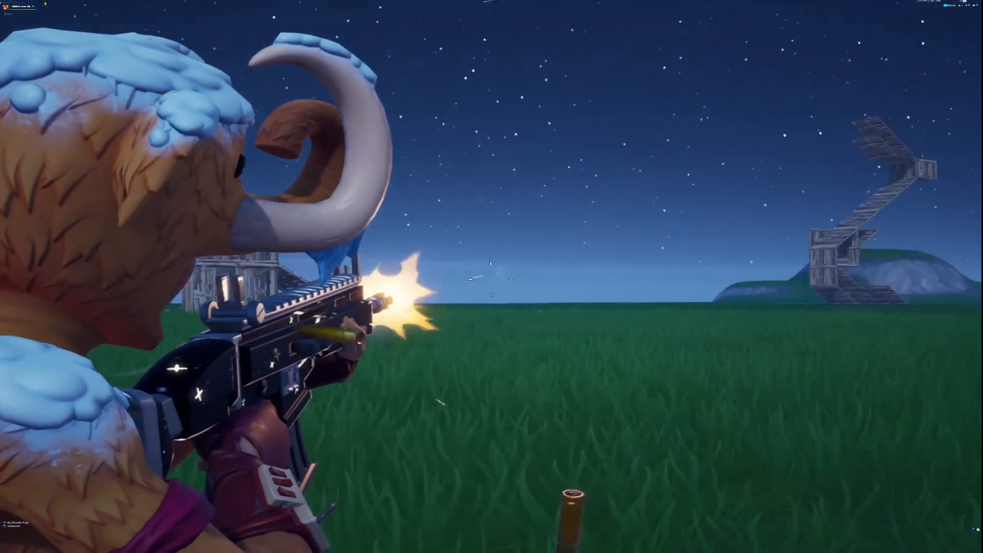
click(491, 276)
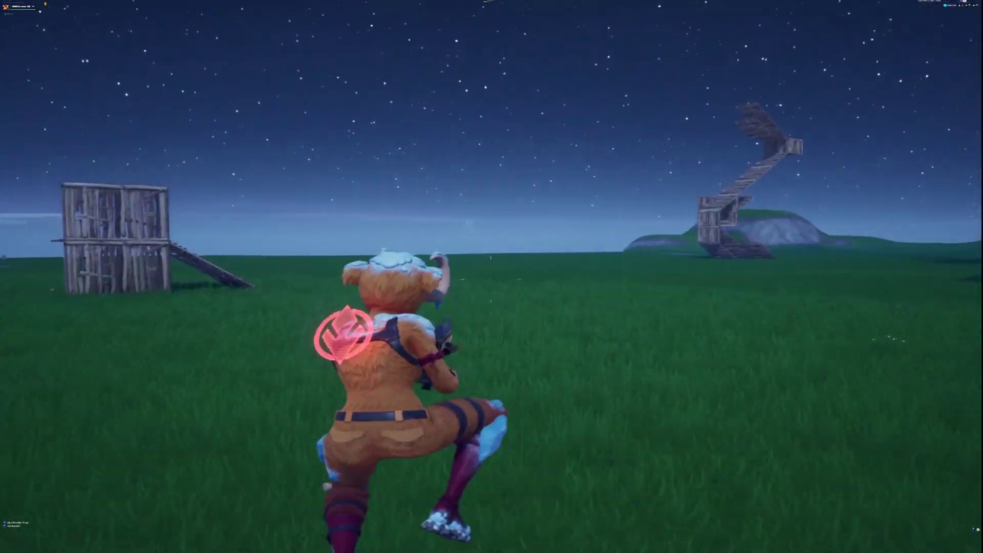
click(492, 277)
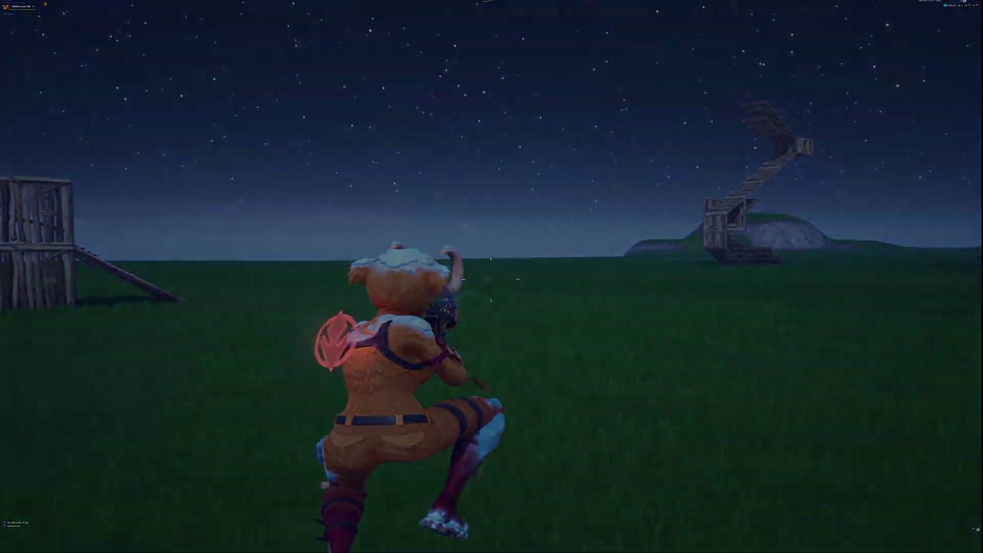
right_click(526, 222)
Minimize the Epic Games Launcher, end its process in Task Manager and close Task Manager.
click(577, 230)
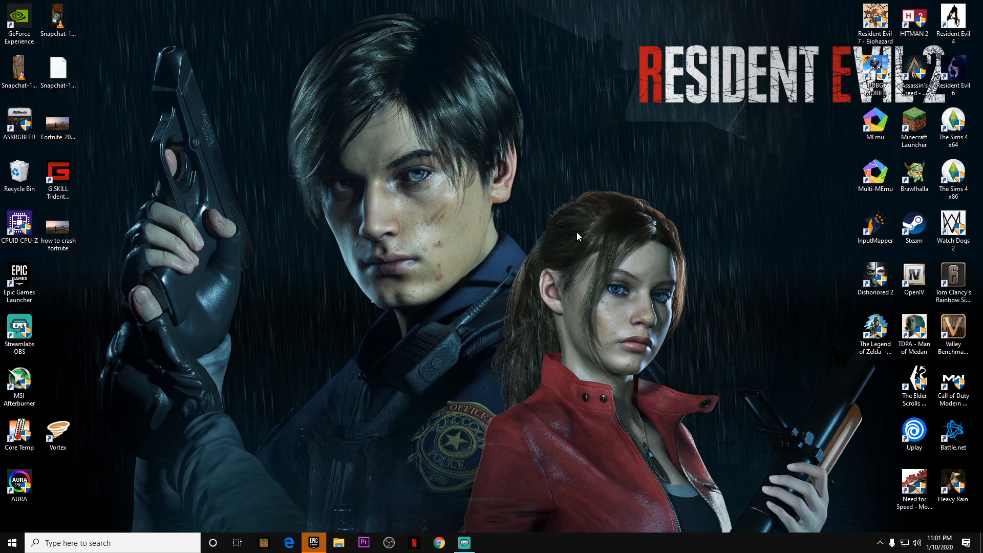
click(314, 542)
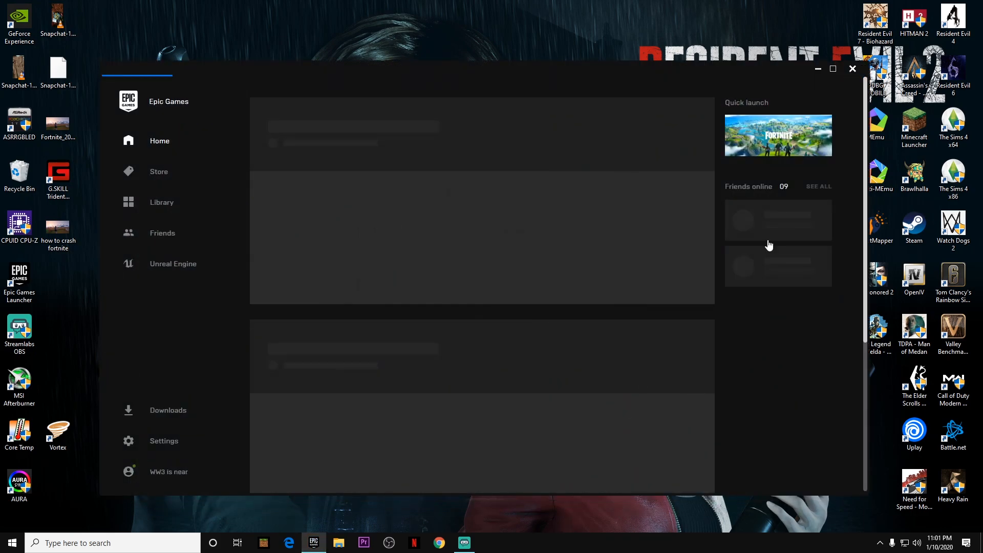
click(817, 69)
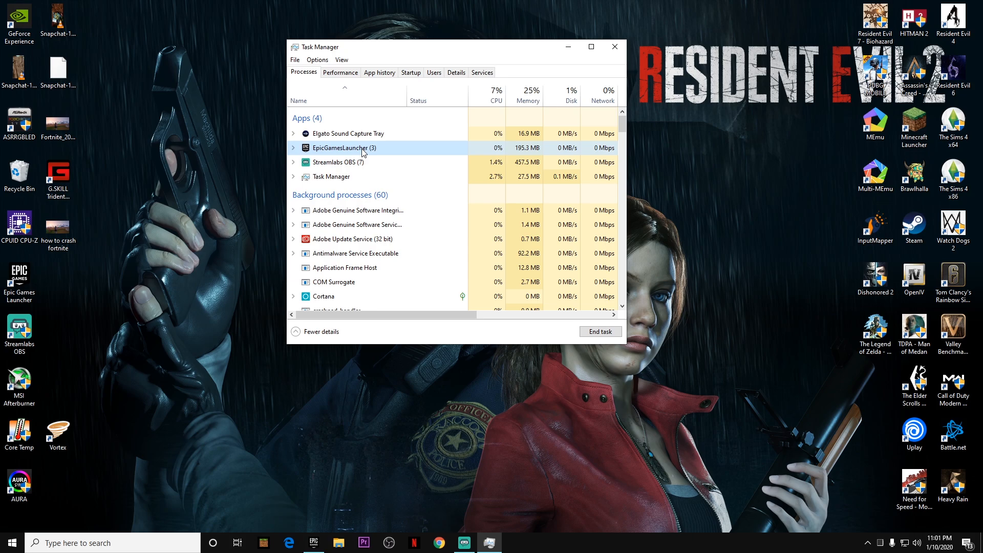
click(601, 331)
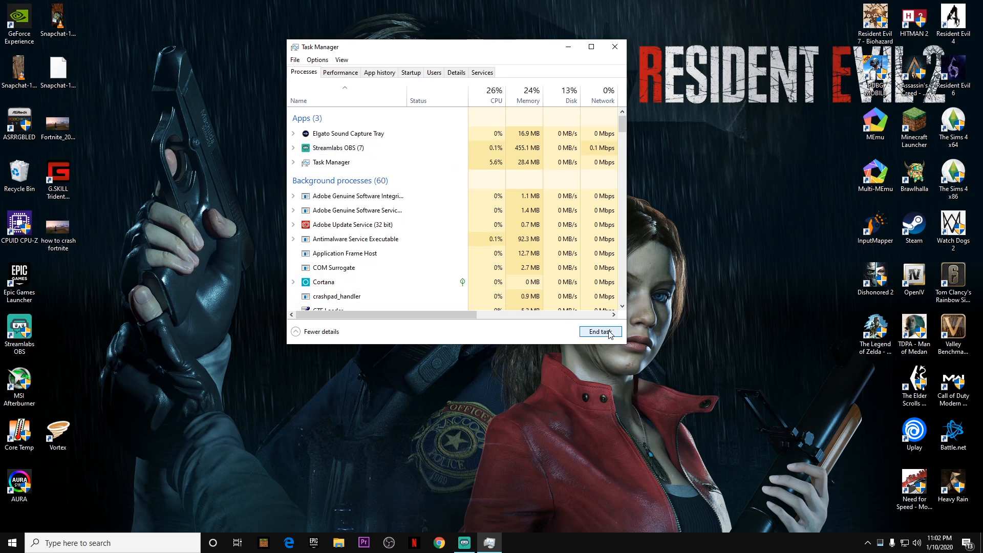
click(615, 47)
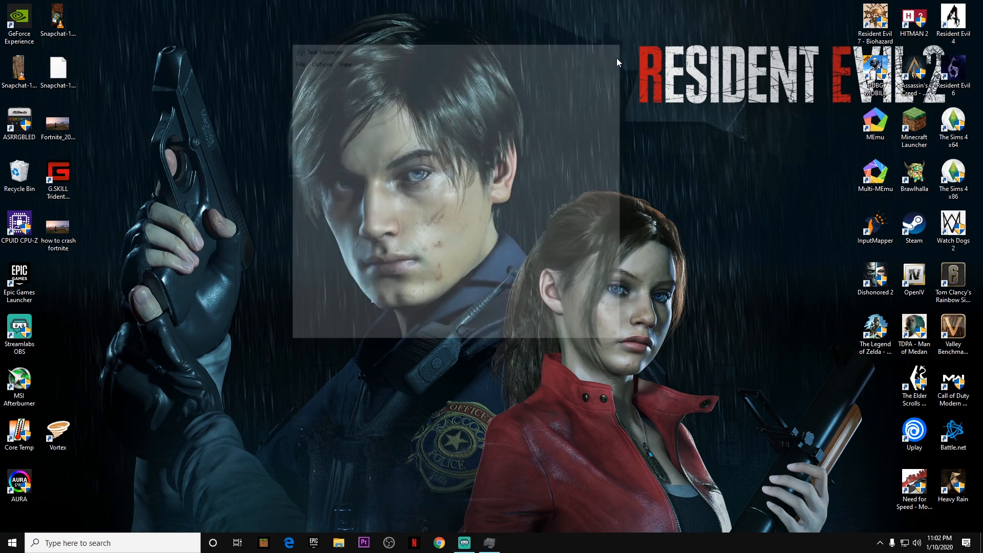
Copy the %appdata% text from the Run dialog's field.
click(151, 543)
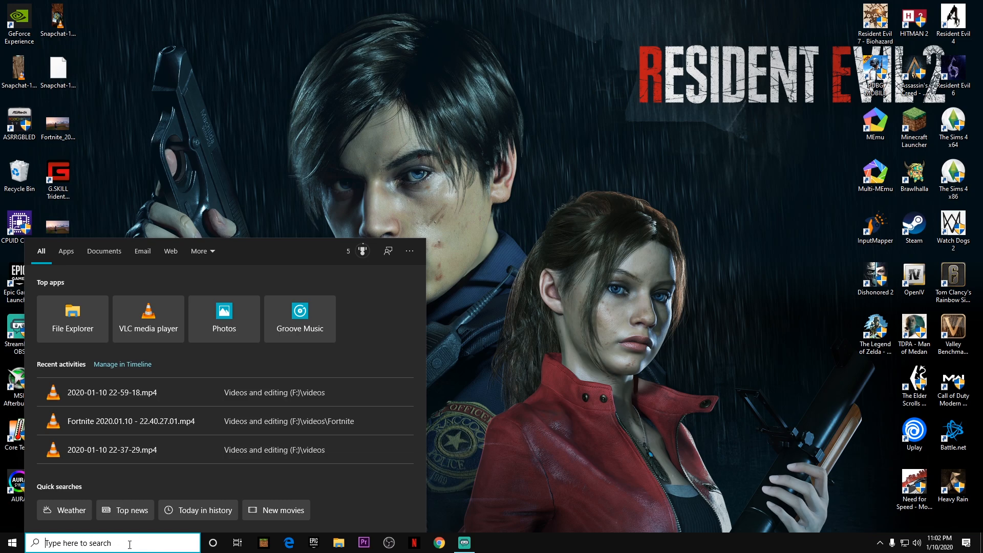
text(run)
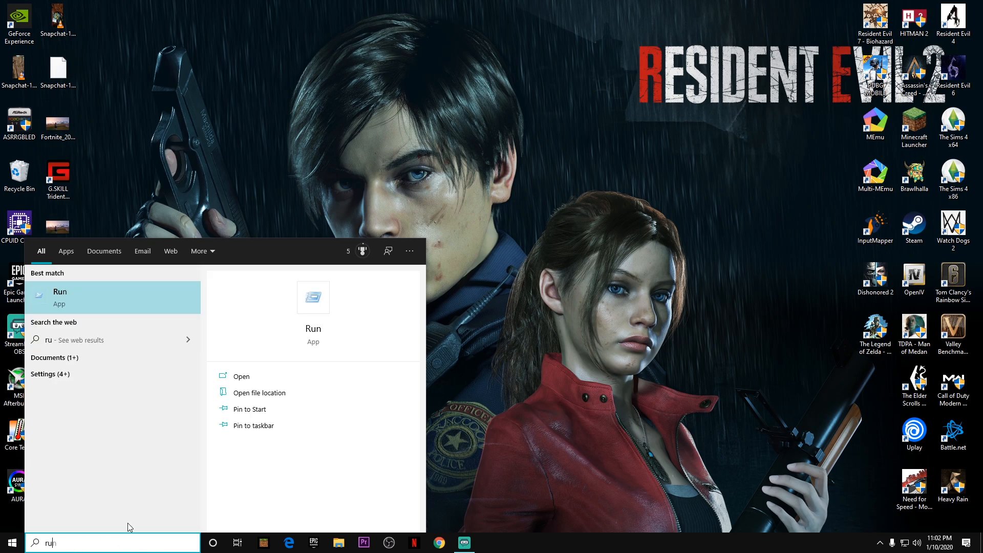
click(115, 287)
text(%appdata%)
click(70, 479)
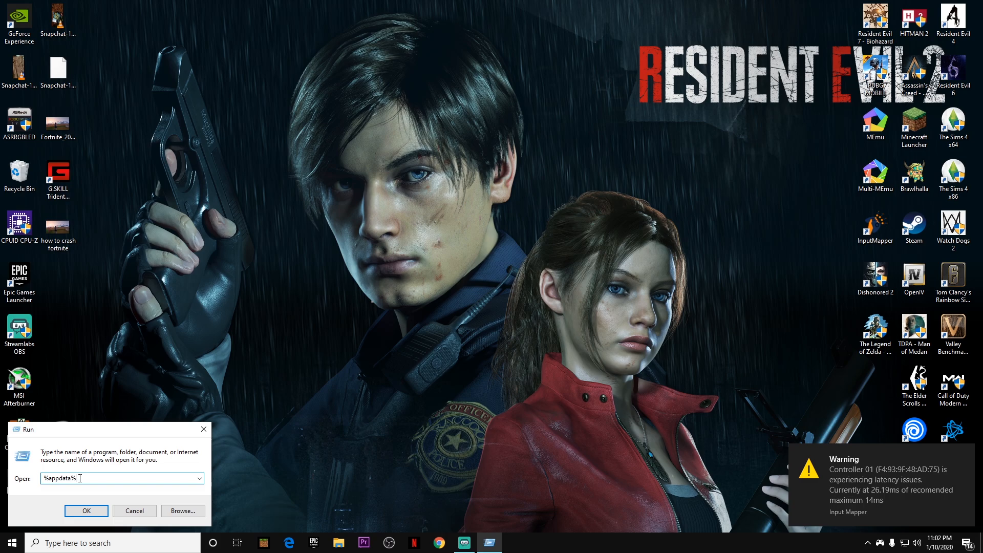
drag(80, 478, 41, 478)
right_click(53, 478)
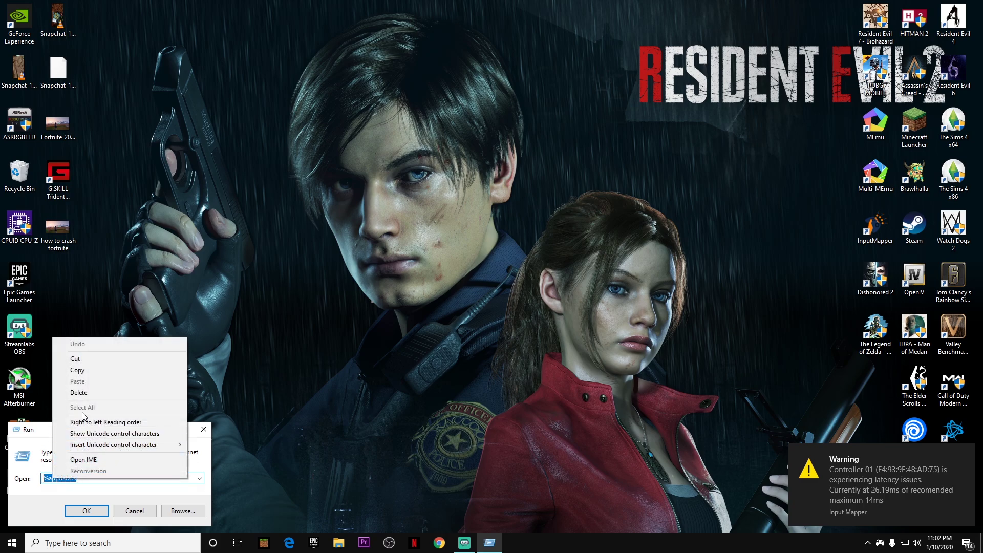
click(84, 374)
Paste %appdata% into Windows search and open the resulting Roaming folder.
click(83, 543)
right_click(83, 543)
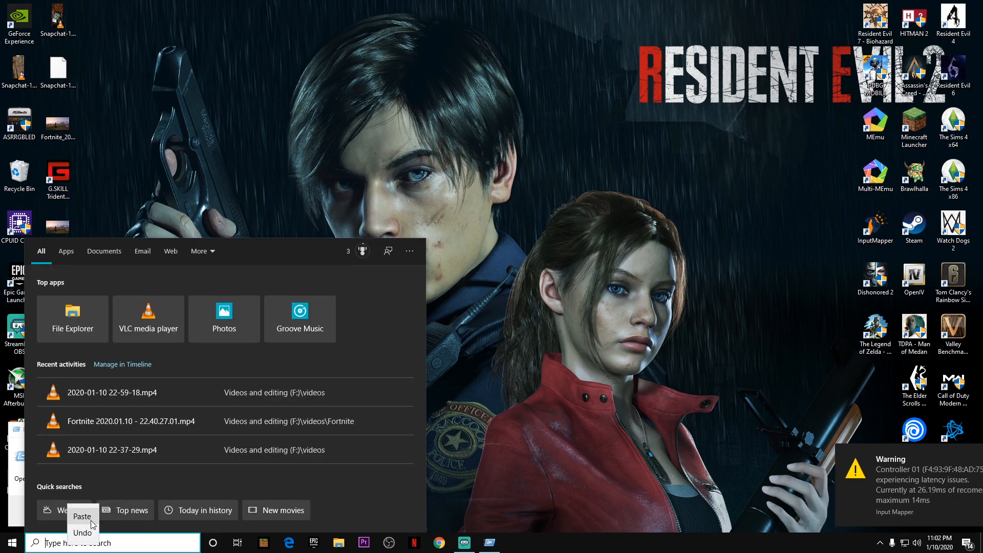
click(81, 519)
click(88, 300)
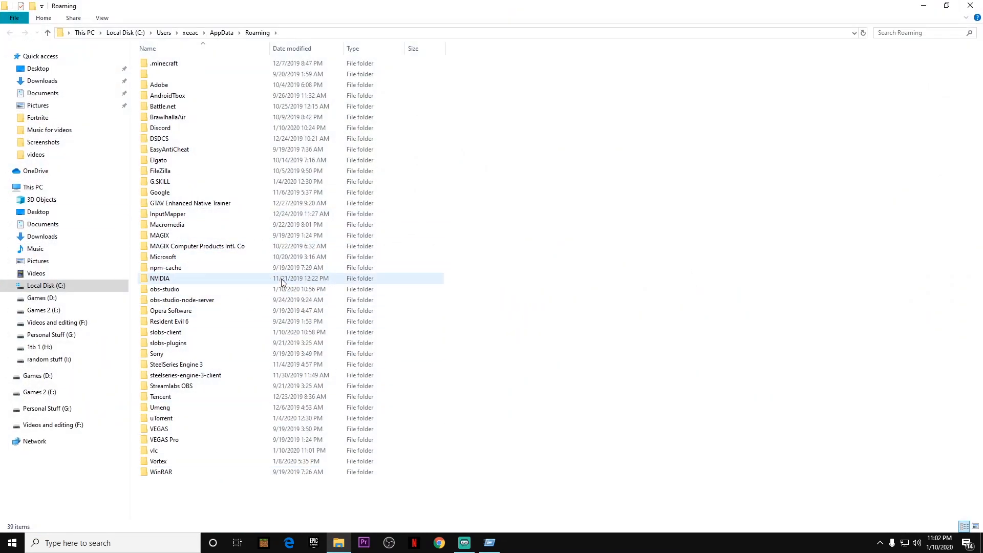
Navigate to AppData\Local\FortniteGame\Saved\Config\WindowsClient.
click(222, 34)
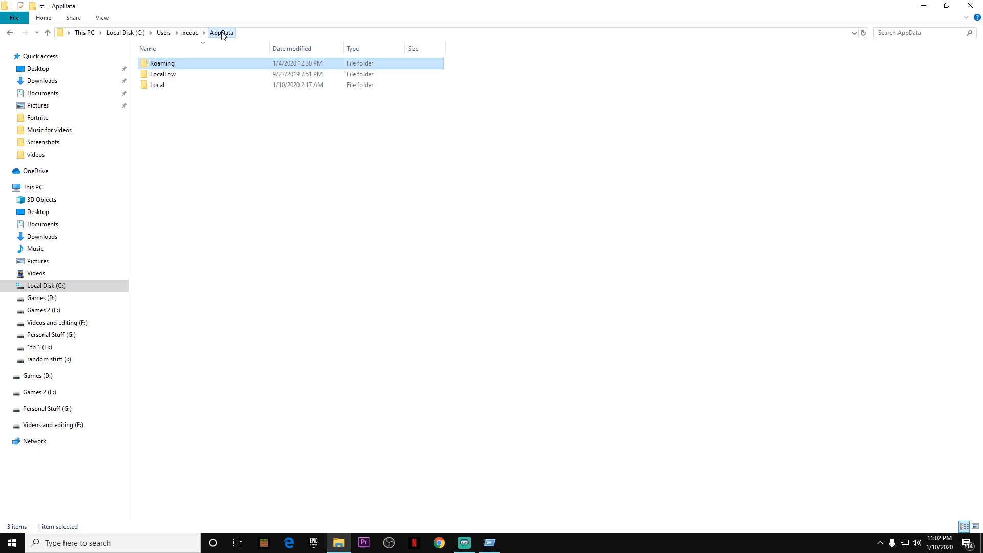
double_click(221, 85)
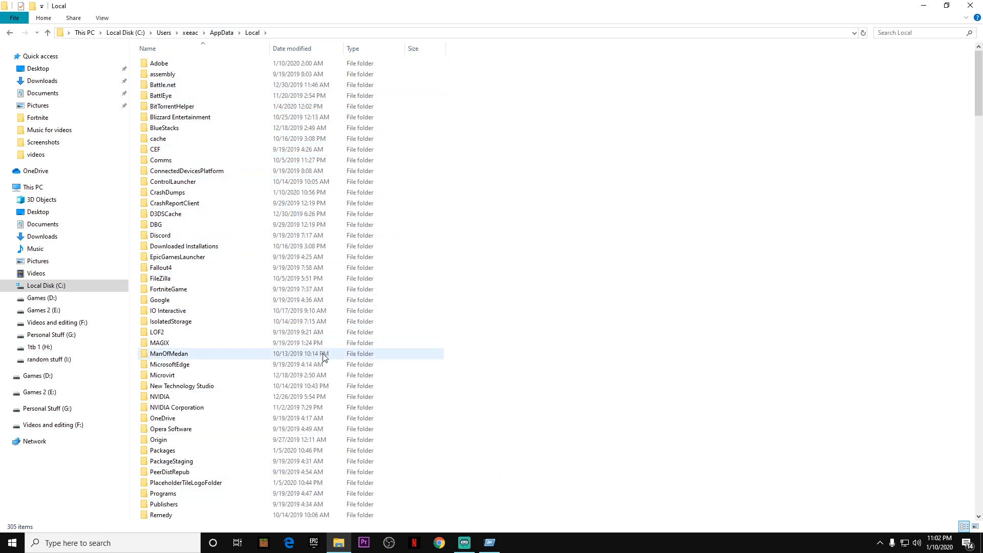
double_click(199, 292)
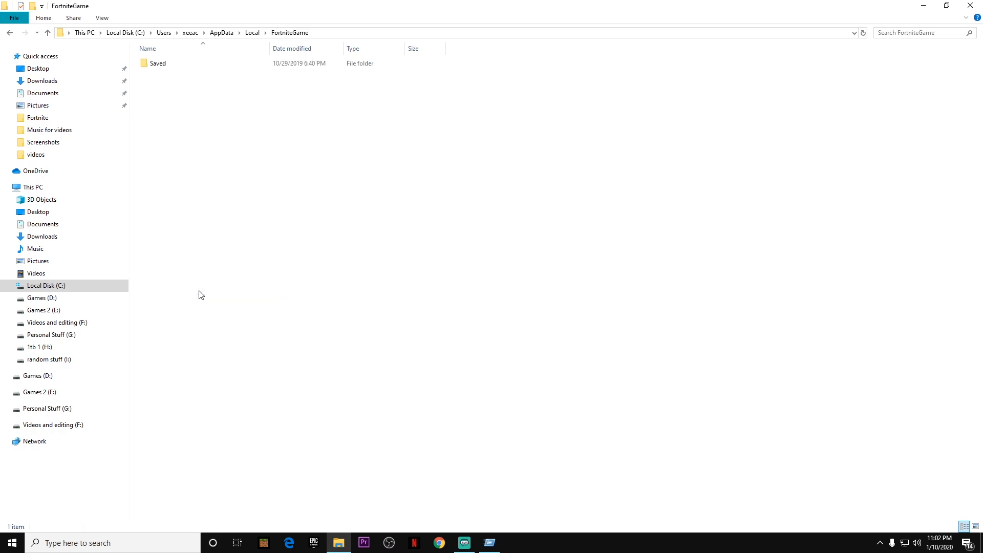
click(175, 65)
double_click(175, 65)
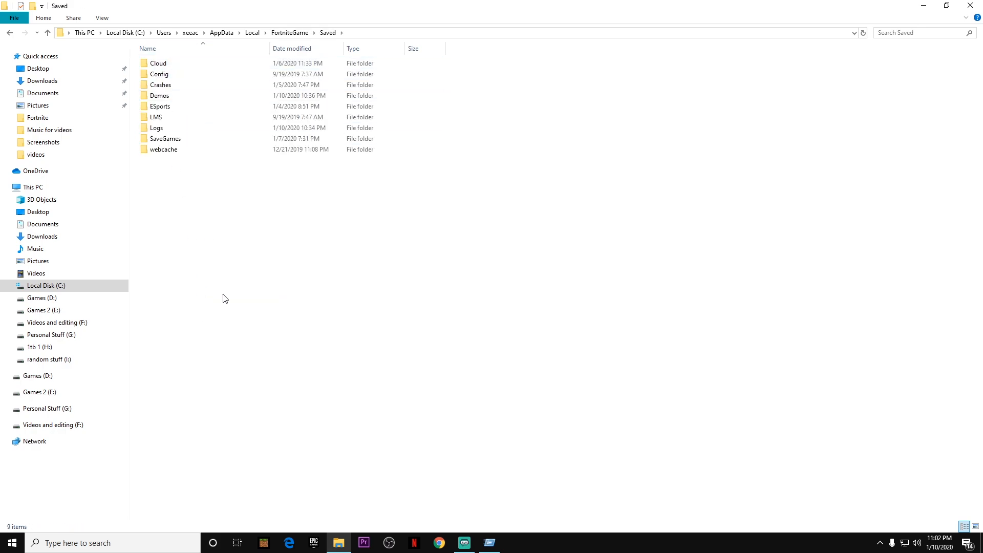
double_click(161, 74)
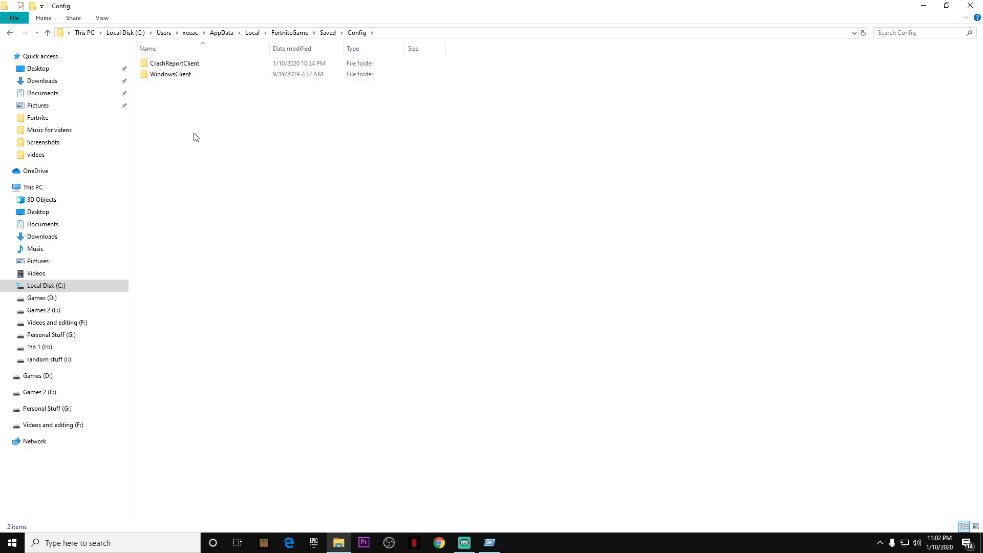
double_click(209, 76)
Clear the Read-only attribute of GameUserSettings in its Properties and apply it.
click(195, 65)
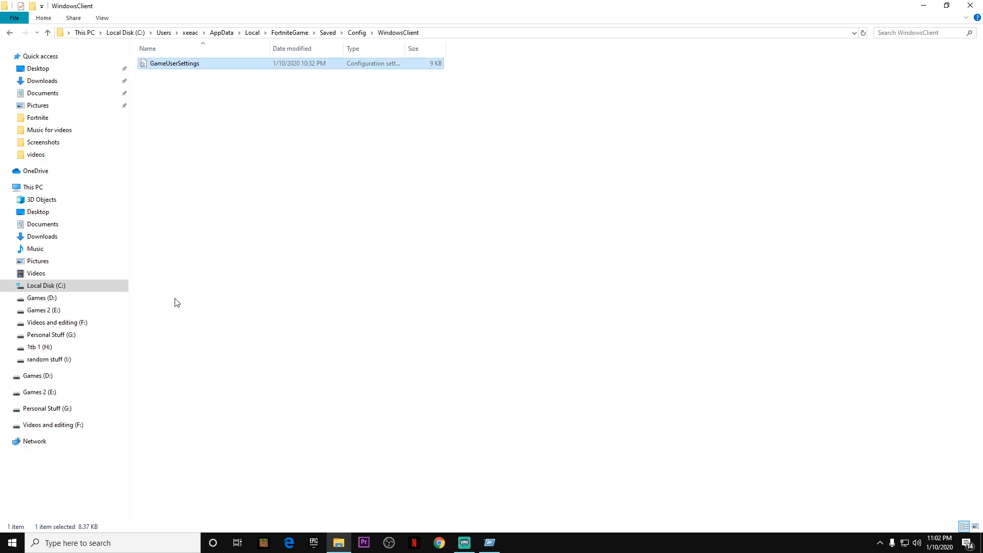
right_click(222, 68)
click(326, 295)
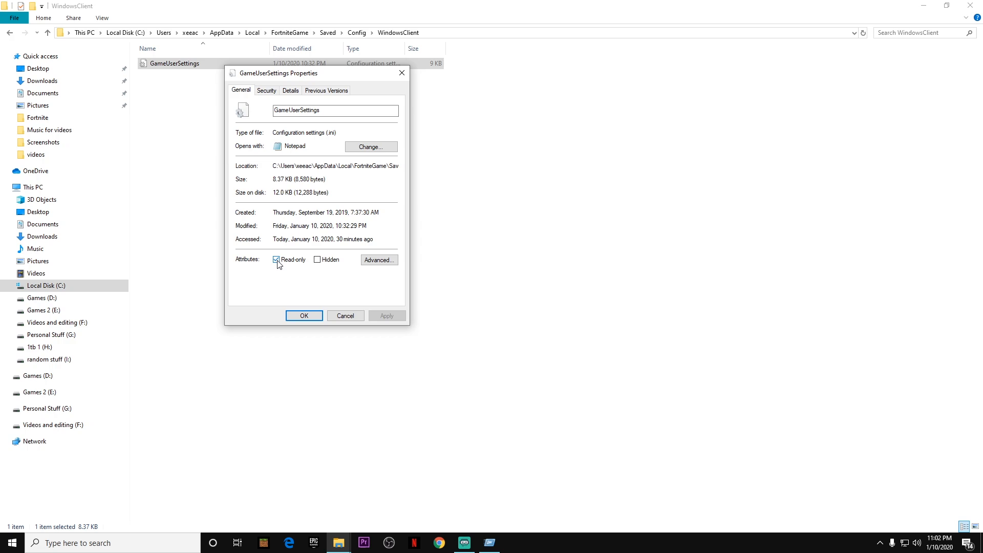
click(277, 261)
click(386, 316)
click(309, 317)
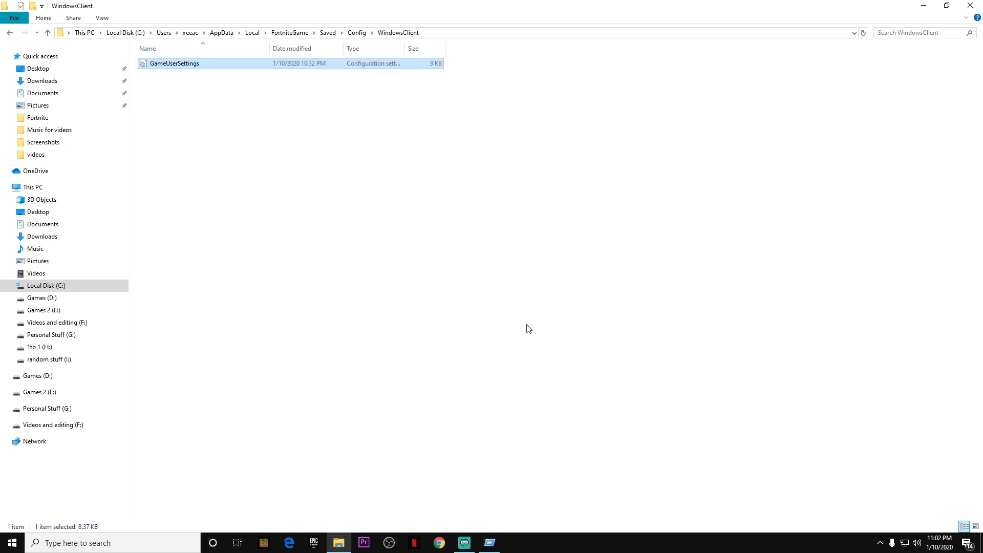
Open GameUserSettings in Notepad via Edit and bring up the Find box.
right_click(376, 68)
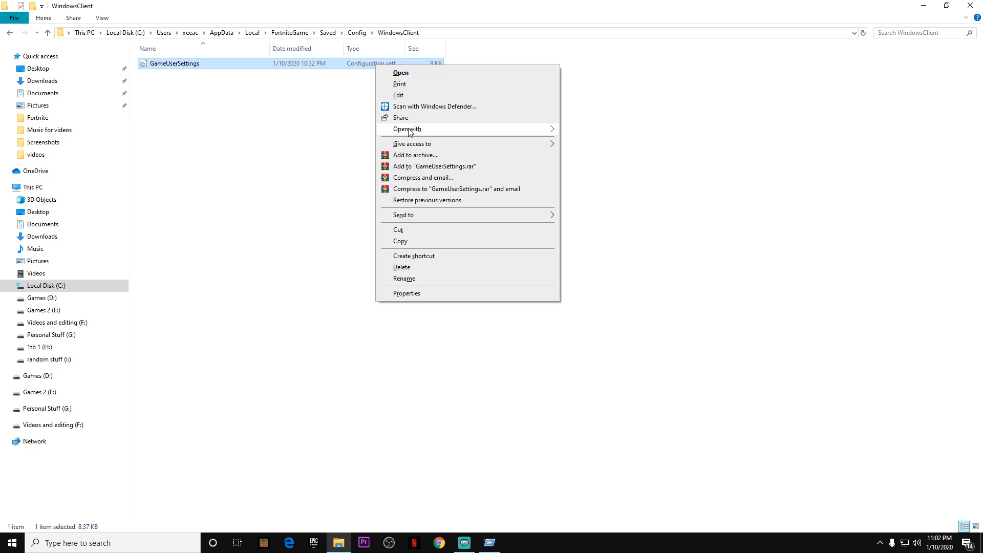
click(405, 92)
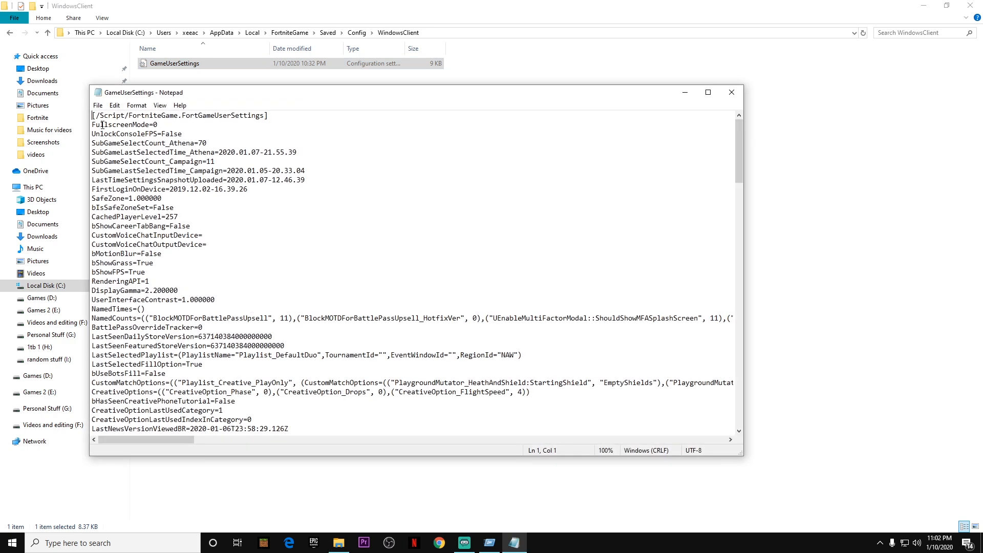
scroll(220, 271, down, 7)
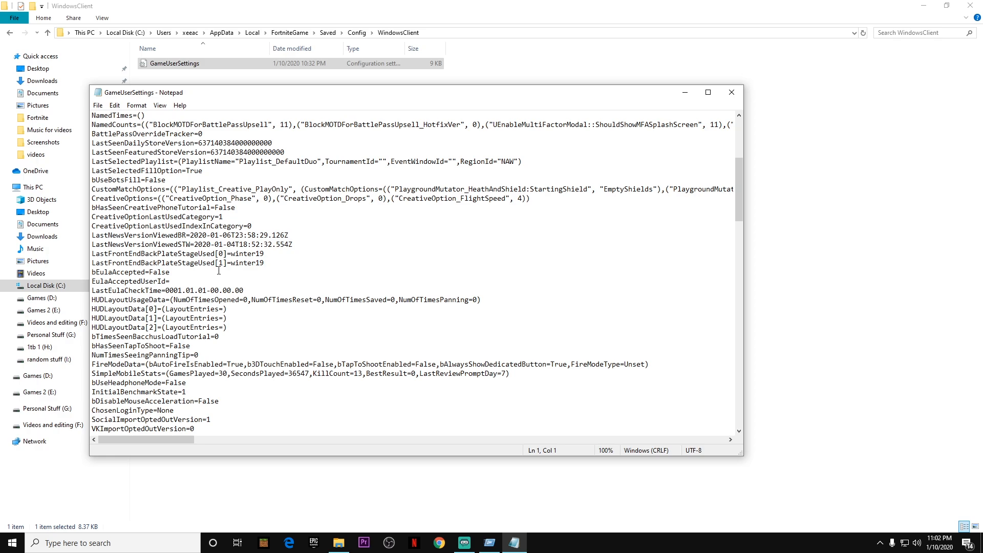
scroll(220, 271, down, 5)
scroll(219, 270, up, 6)
scroll(220, 270, up, 8)
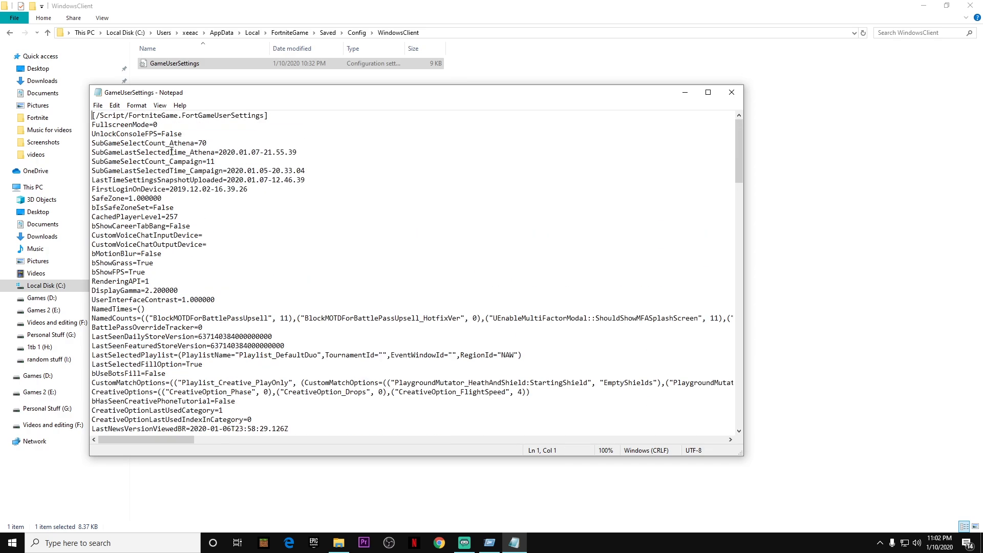
click(137, 105)
mouse_move(114, 105)
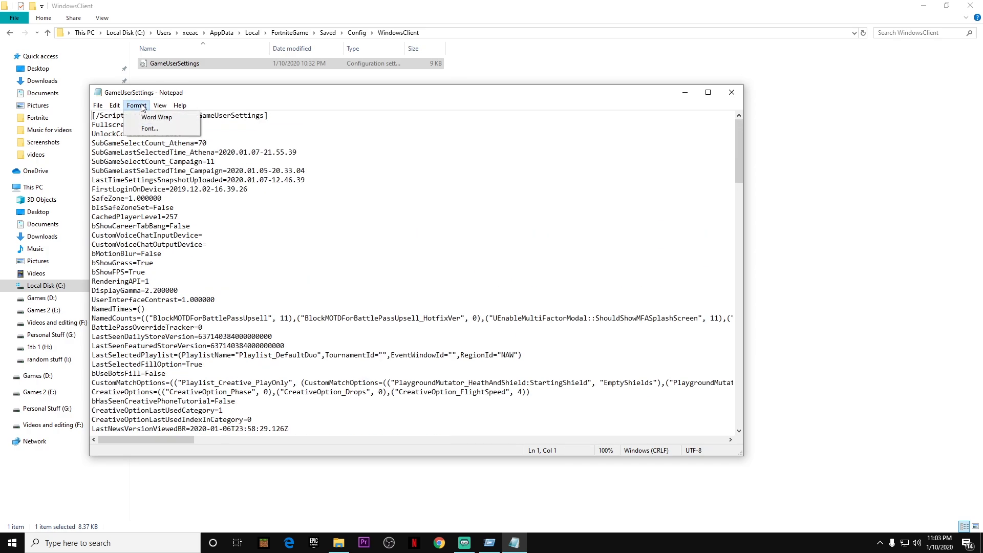
click(114, 105)
click(114, 104)
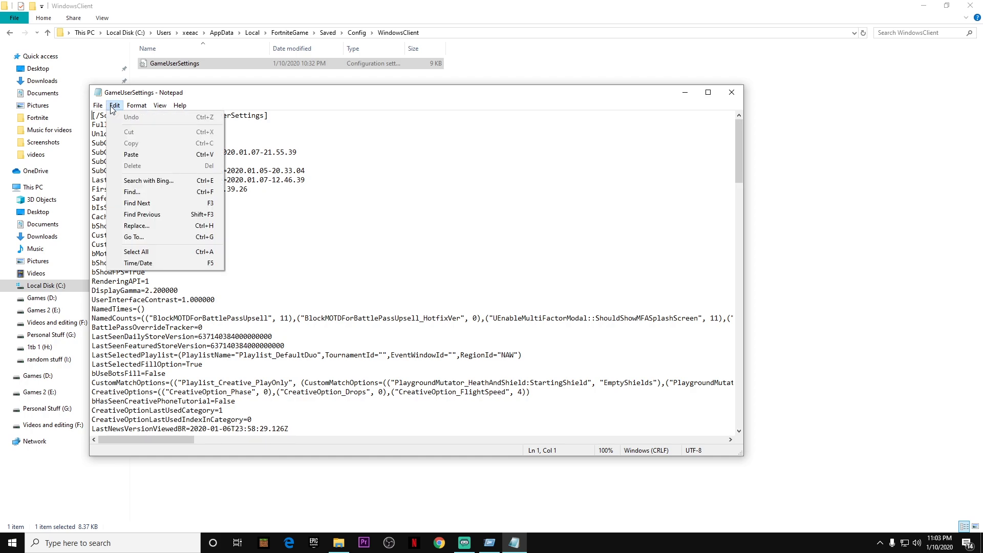
click(164, 191)
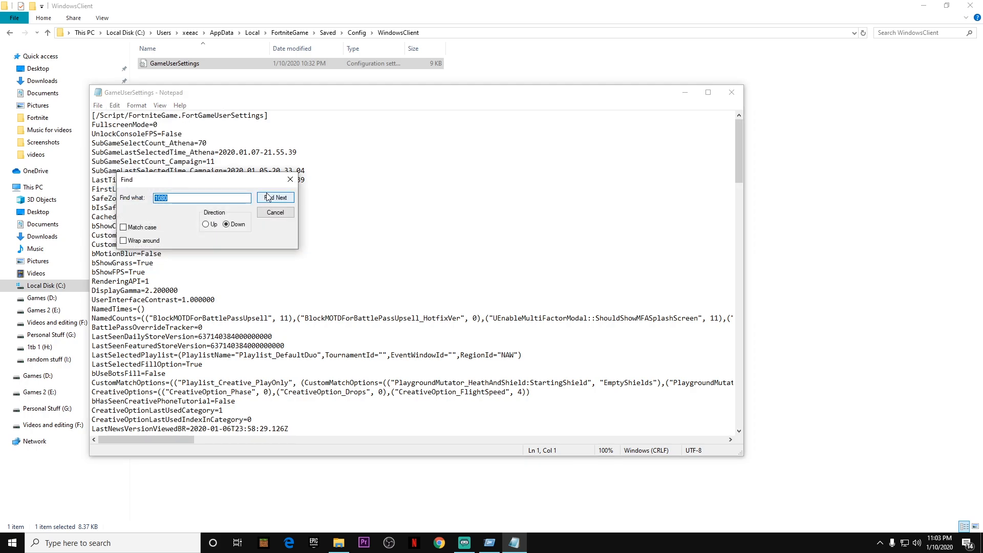
Find the 1080 value and check ResolutionSizeX=1440 and ResolutionSizeY=1080.
click(275, 197)
click(290, 180)
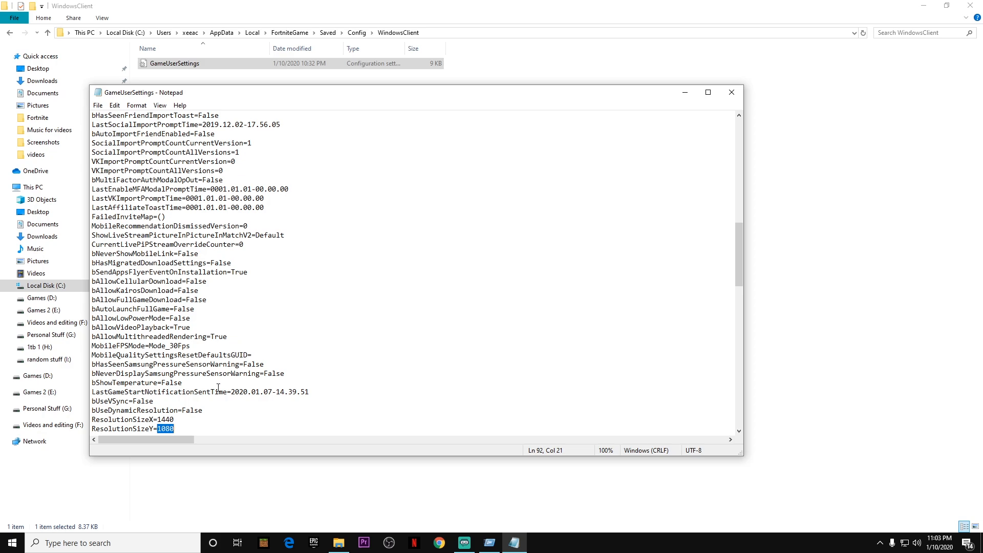
scroll(217, 388, down, 2)
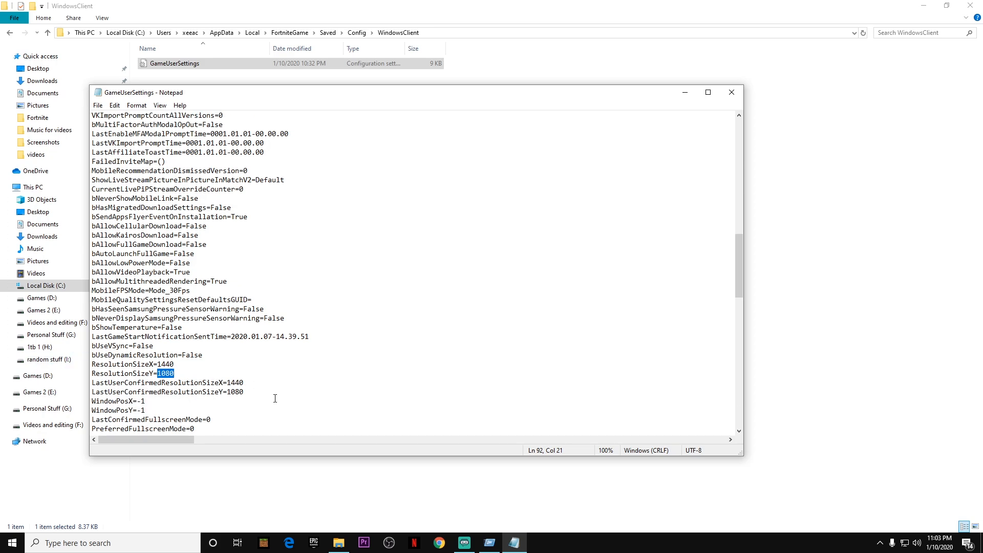
drag(157, 364, 168, 366)
click(182, 366)
Save the edited GameUserSettings file and close Notepad.
click(98, 105)
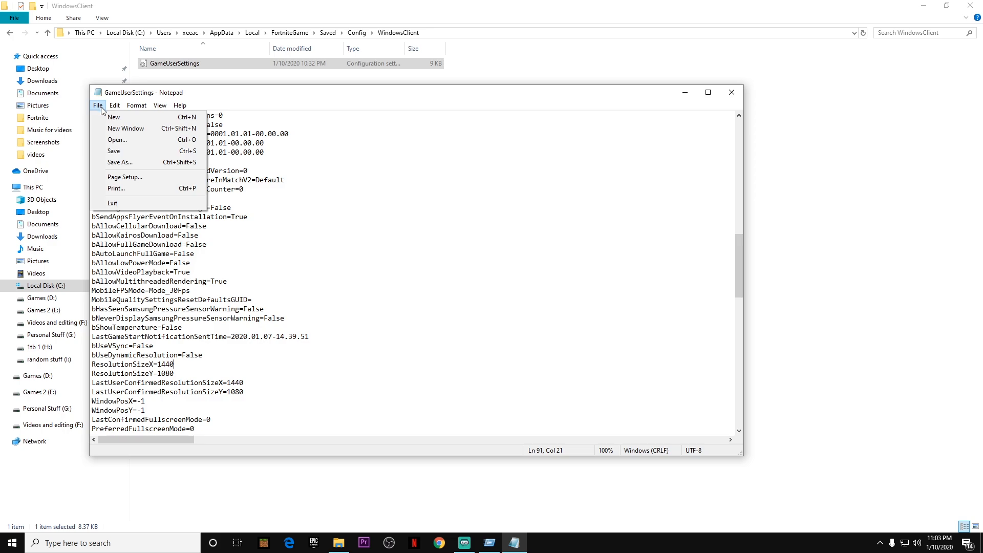
click(166, 153)
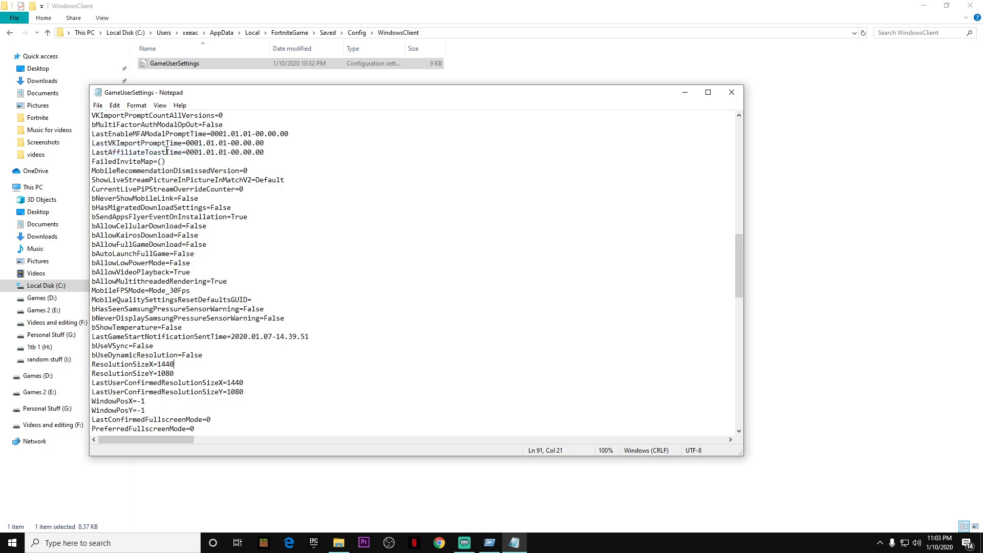
click(731, 92)
Relaunch Fortnite from the taskbar and start Battle Royale mode.
click(312, 543)
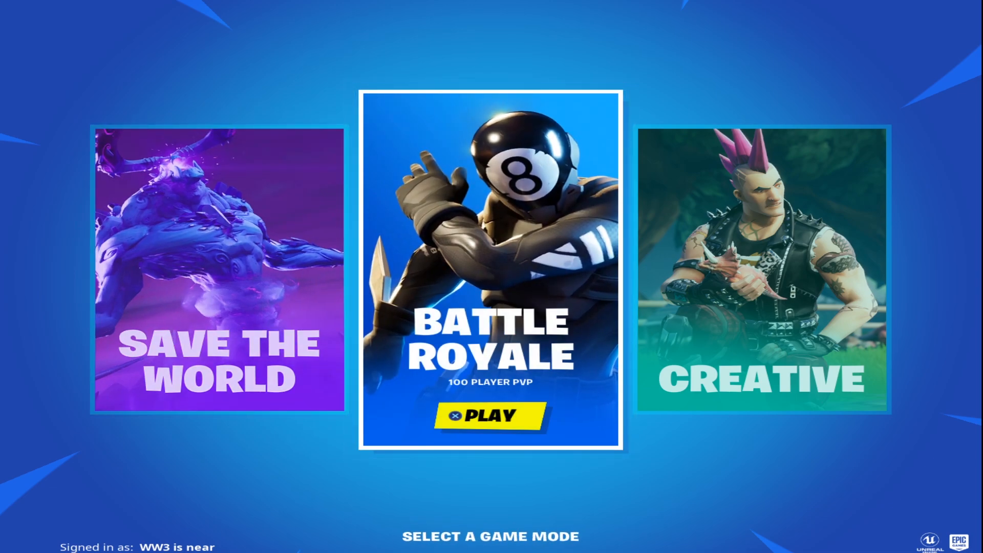
key(Return)
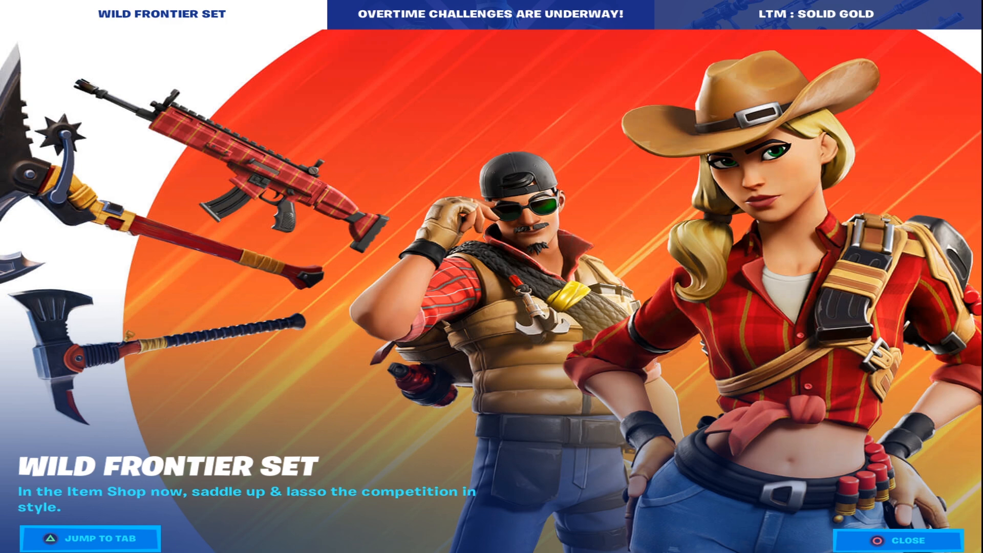
Dismiss the news splash, go to the Locker and rotate the character around and back.
key(Escape)
click(285, 17)
click(440, 17)
click(499, 17)
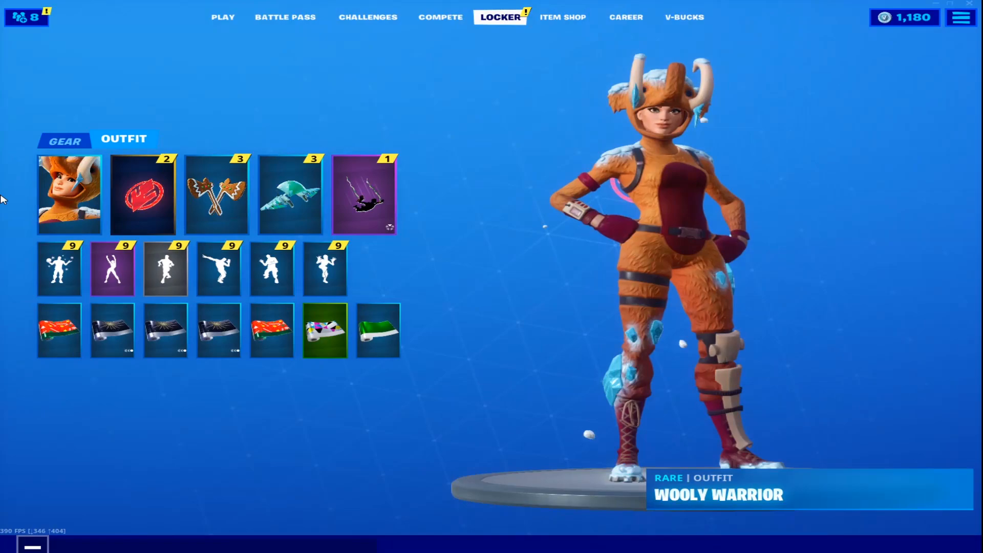
drag(692, 269, 537, 269)
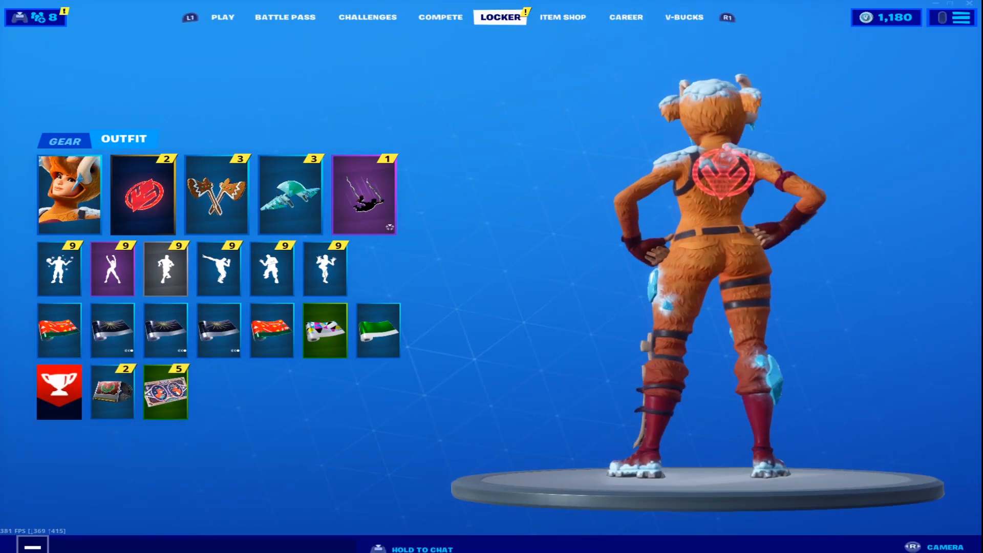
scroll(714, 276, up, 3)
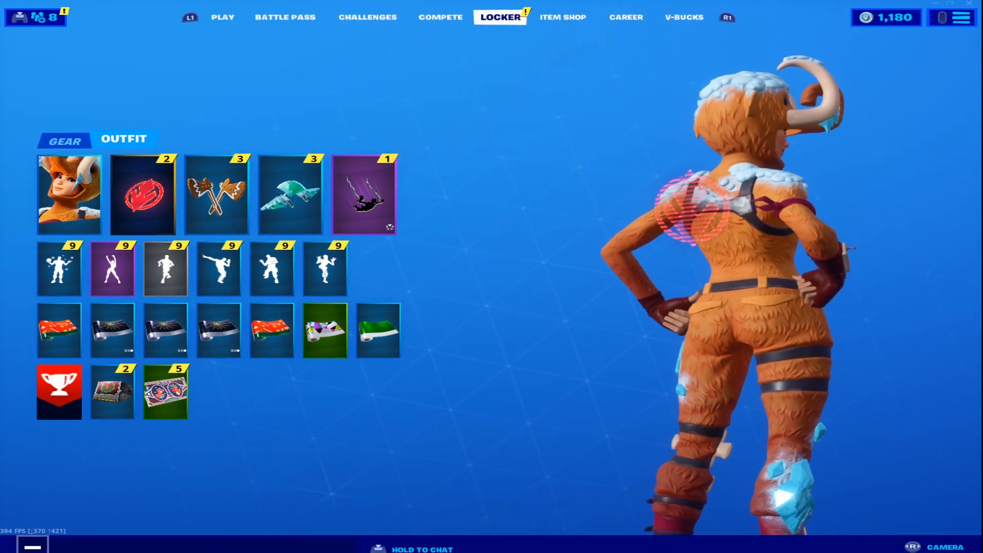
scroll(715, 277, down, 3)
drag(729, 269, 577, 269)
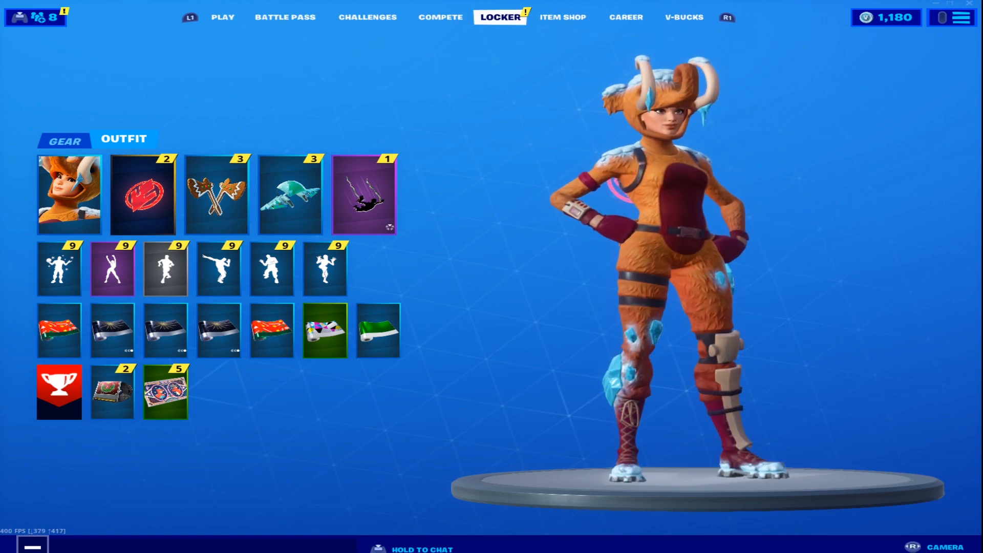
Return to the Play lobby and make the Wooly Warrior perform an emote.
key(Escape)
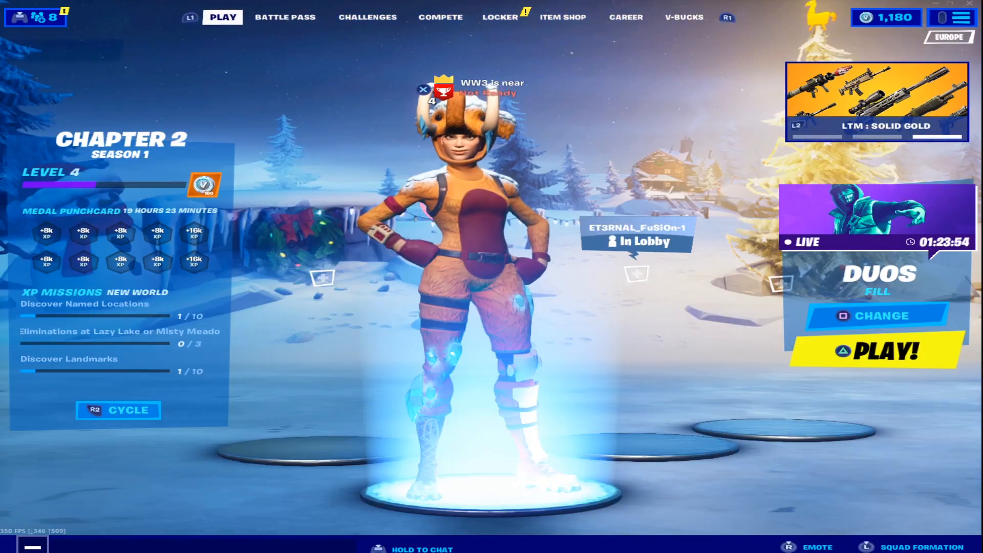
key(b)
key(Return)
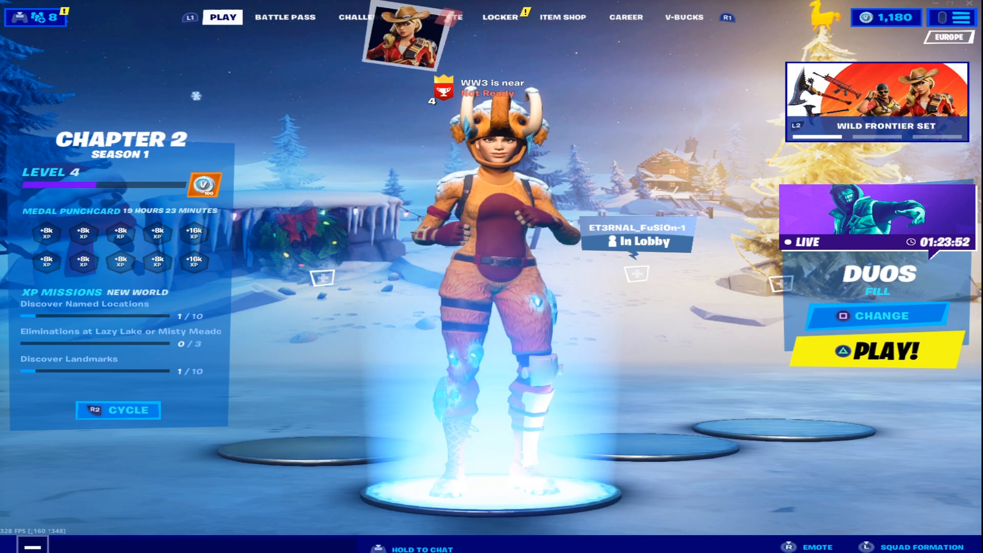